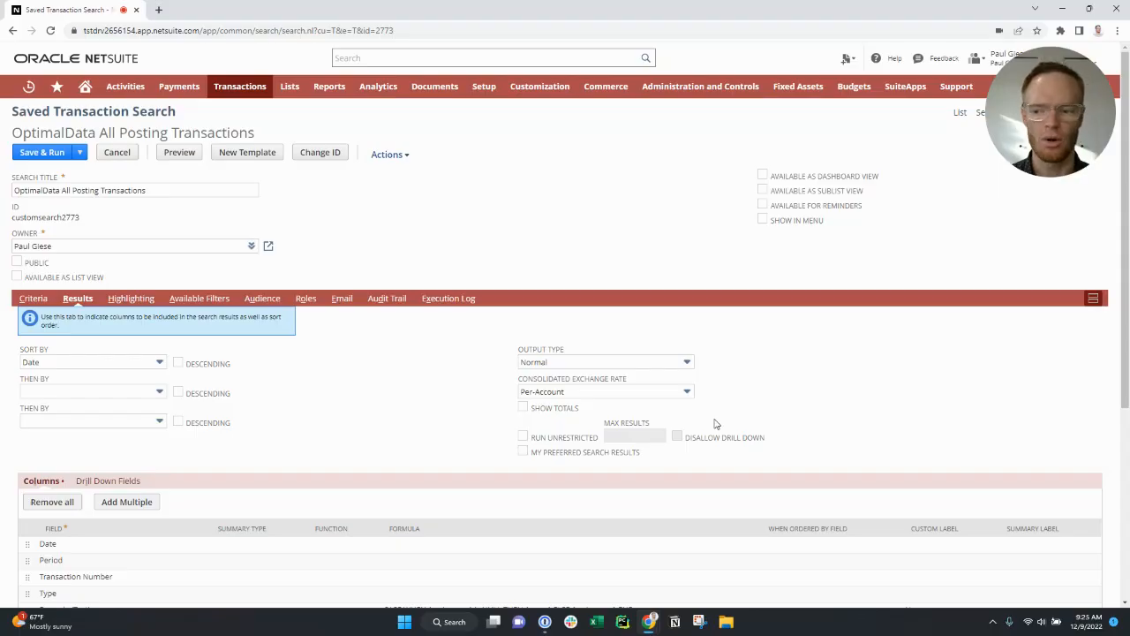
- Inspect the formulas and custom labels of the Name and Account ID formula columns in the search results
{"action": "scroll", "coordinate": [398, 429], "scroll_direction": "down", "scroll_amount": 3}
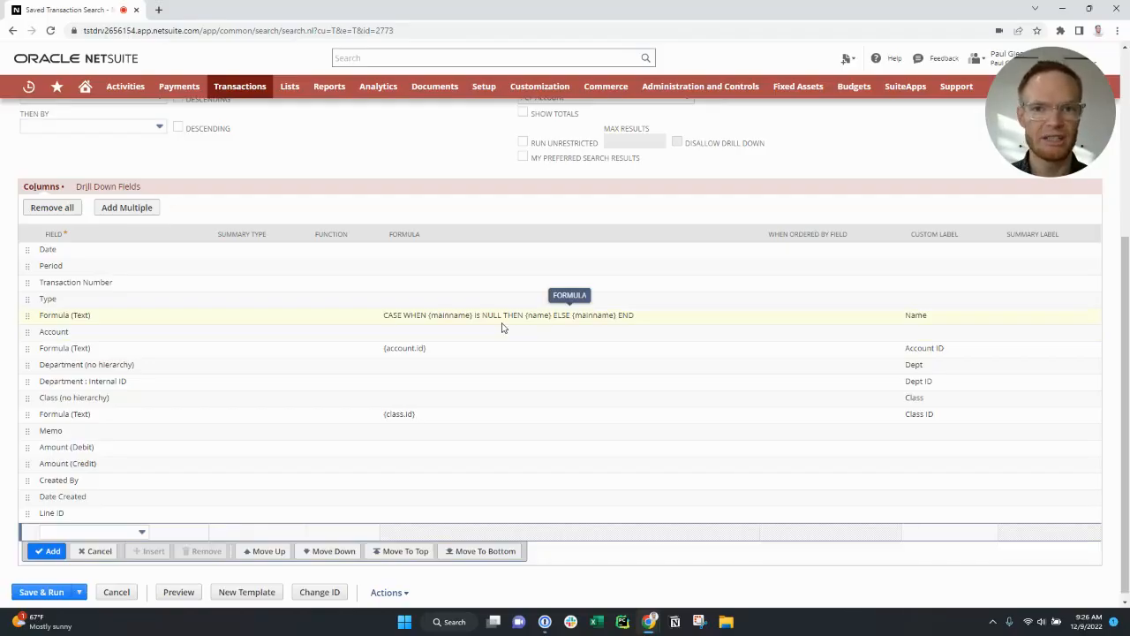
{"action": "left_click", "coordinate": [353, 319]}
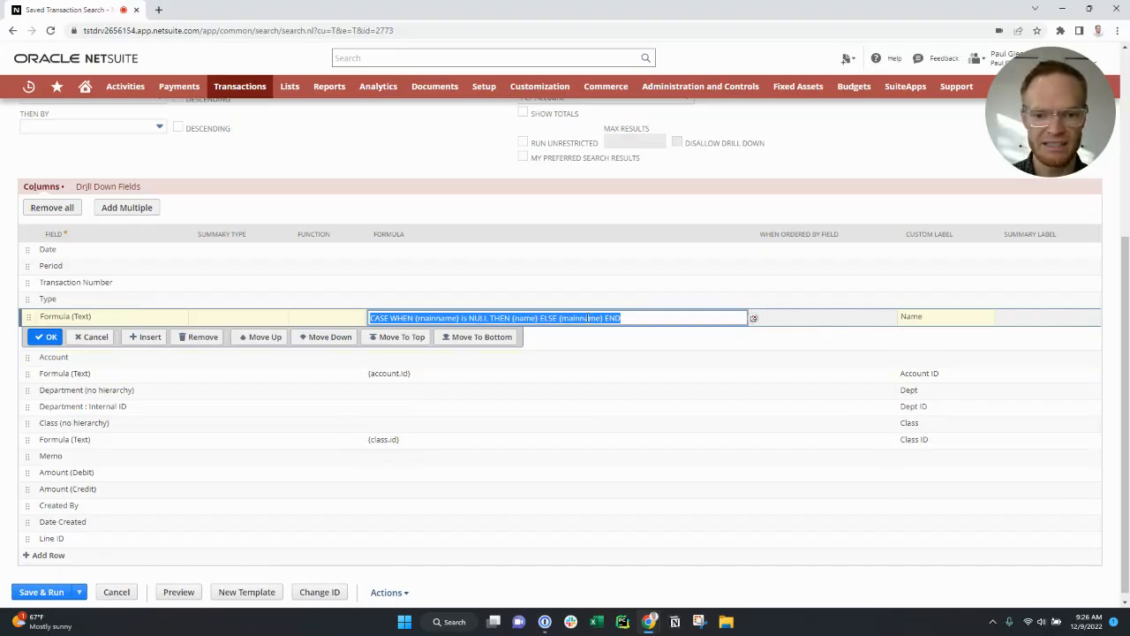
{"action": "left_click", "coordinate": [925, 318]}
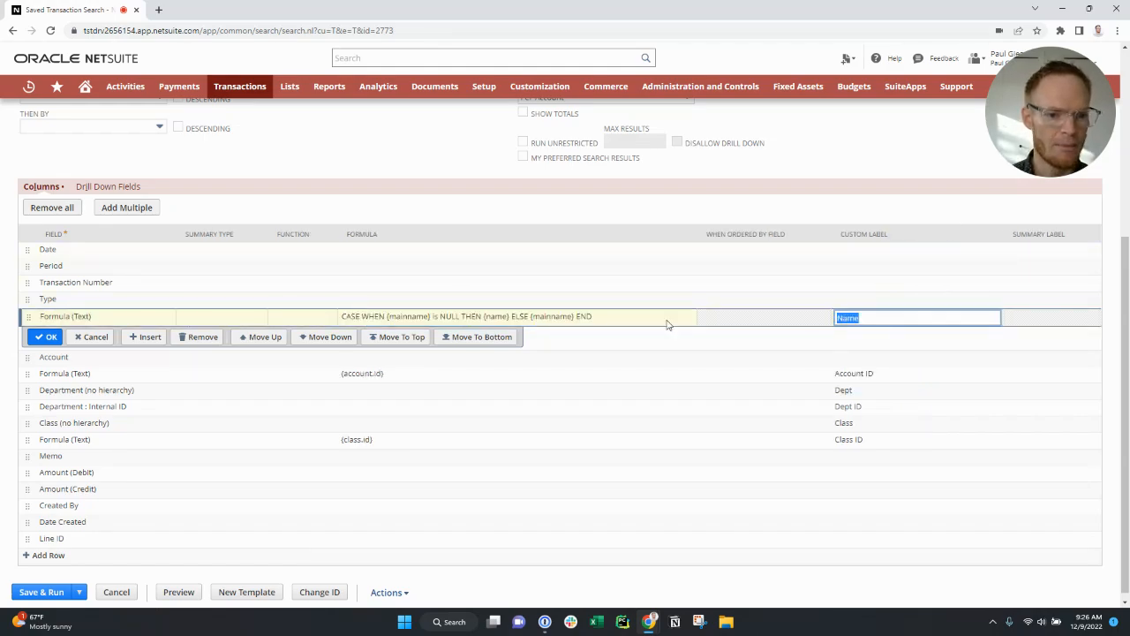
{"action": "left_click", "coordinate": [46, 337]}
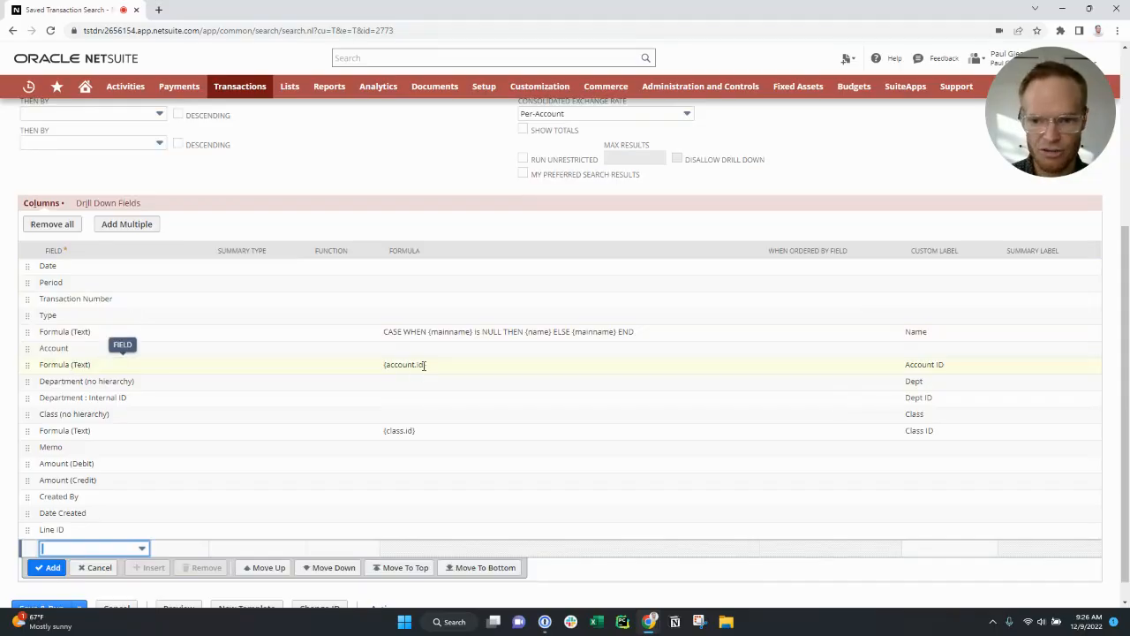
{"action": "left_click", "coordinate": [385, 366]}
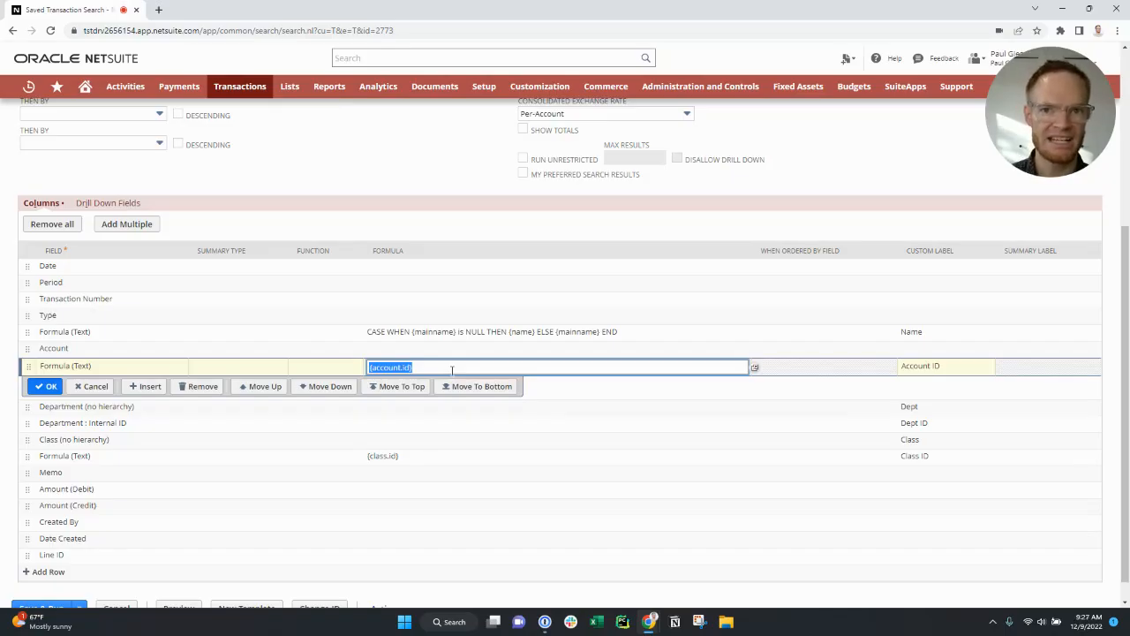
{"action": "left_click", "coordinate": [928, 369]}
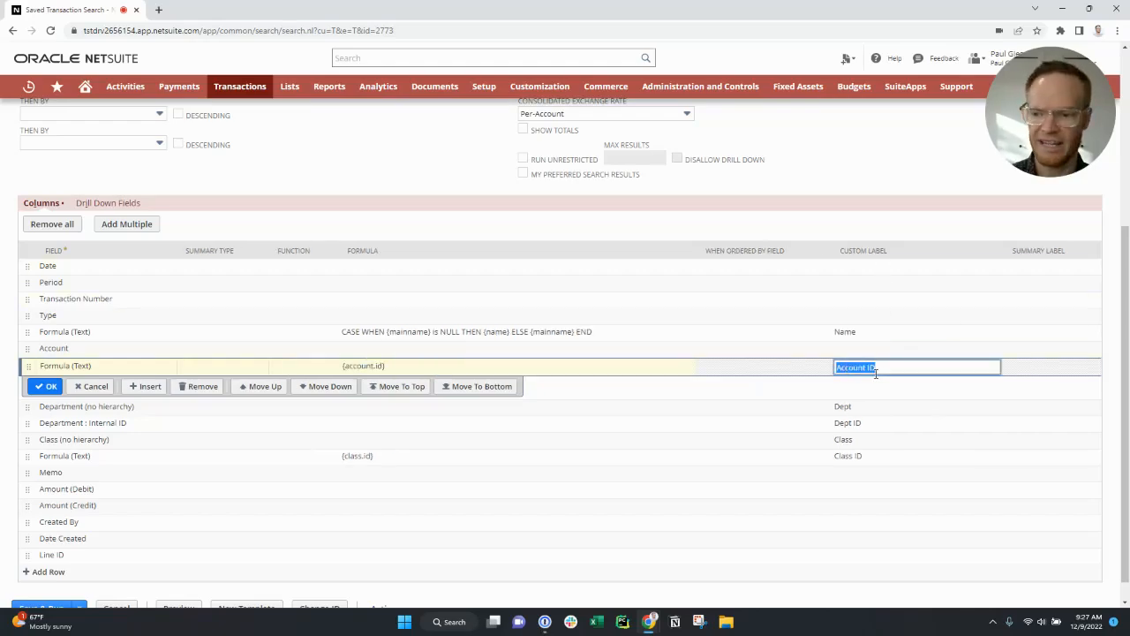
{"action": "left_click", "coordinate": [46, 388]}
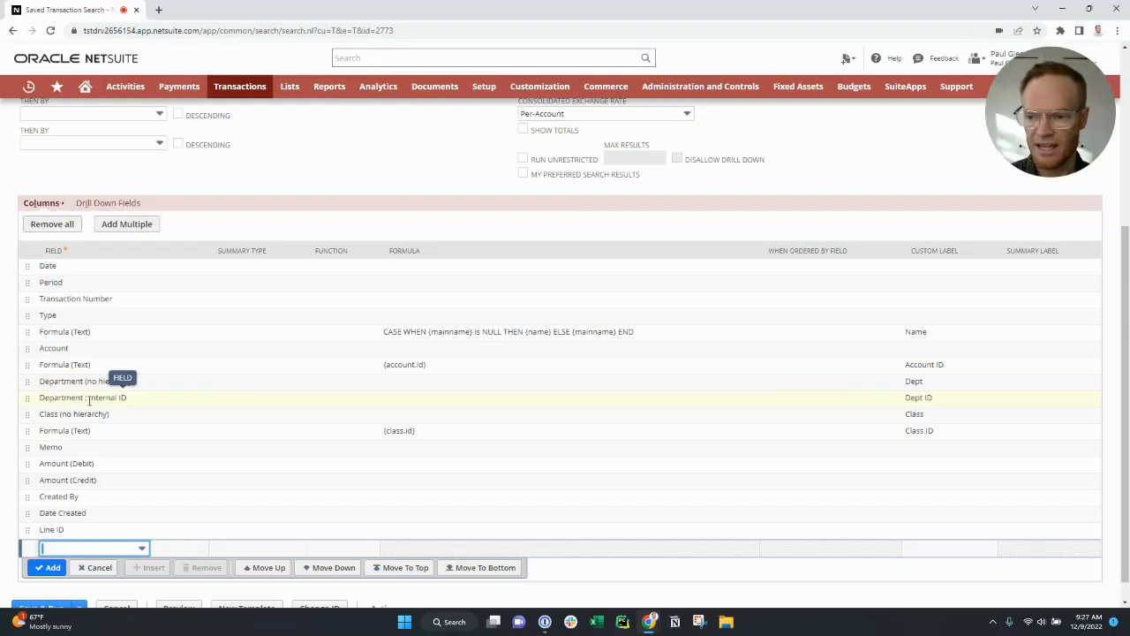
- Add the Account : Account Type field as a results column and place it directly below the Account ID formula column
{"action": "left_click", "coordinate": [96, 551]}
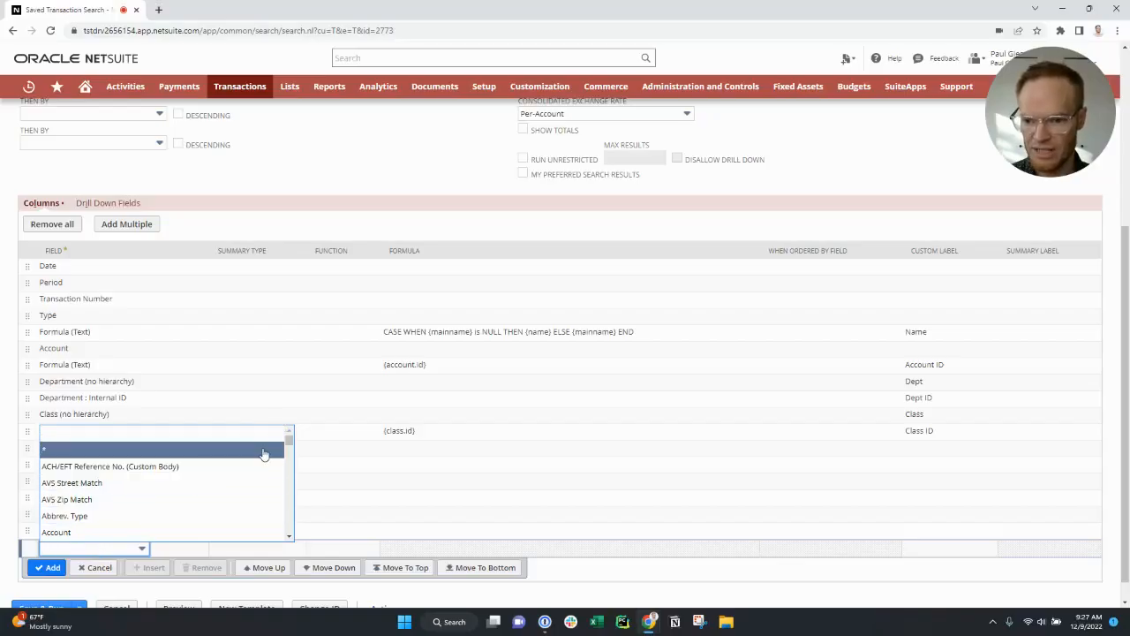
{"action": "left_click_drag", "start_coordinate": [288, 439], "coordinate": [281, 510]}
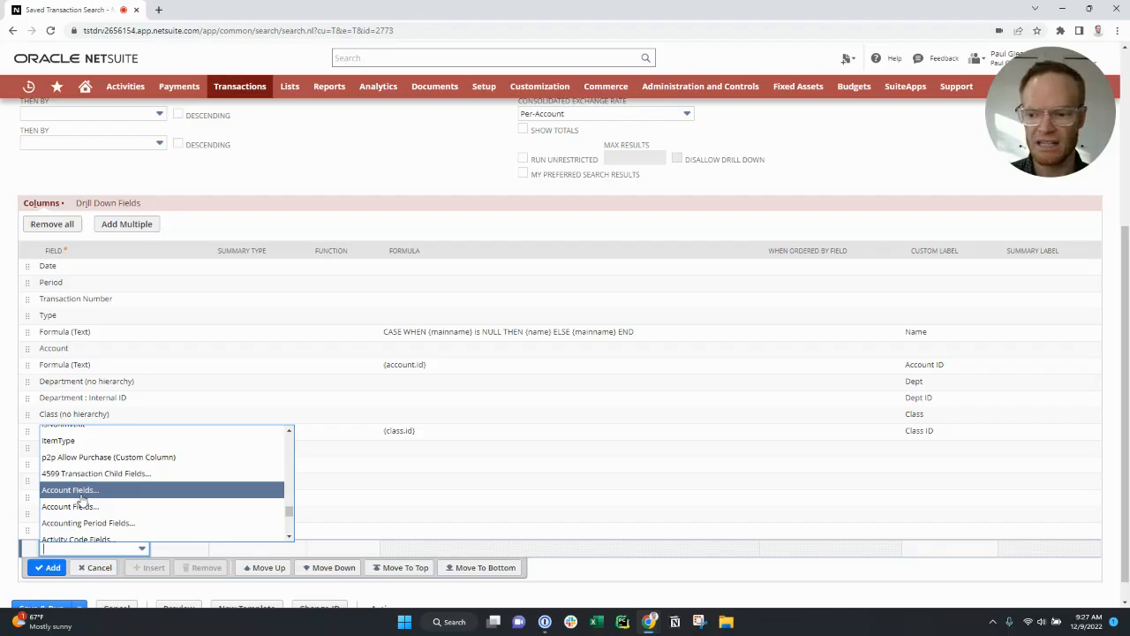
{"action": "left_click", "coordinate": [80, 492]}
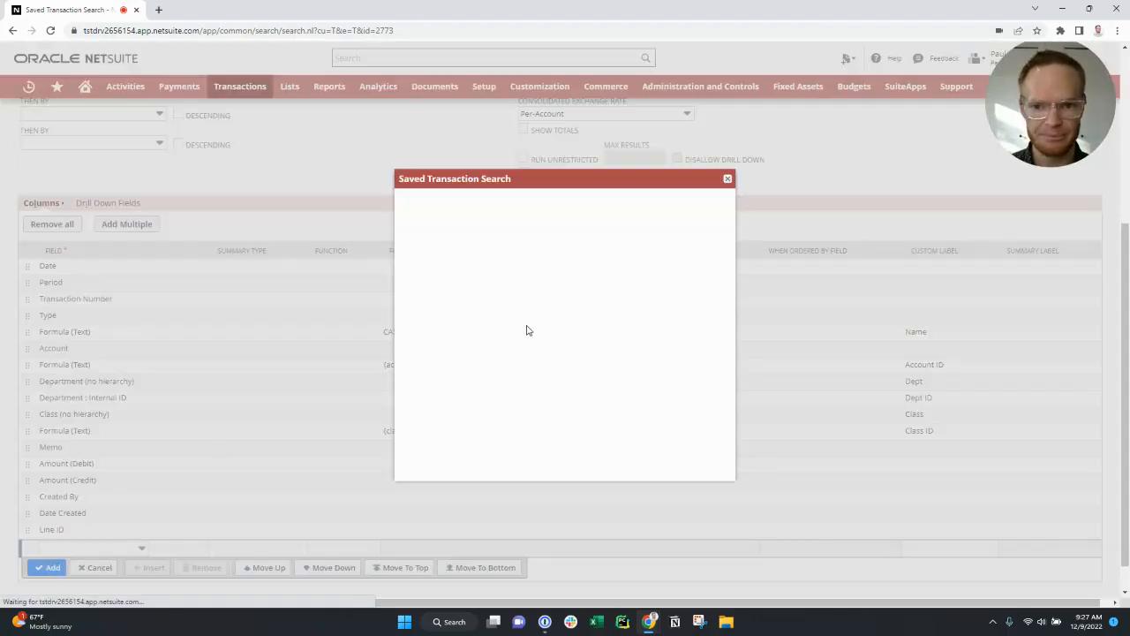
{"action": "left_click", "coordinate": [557, 251]}
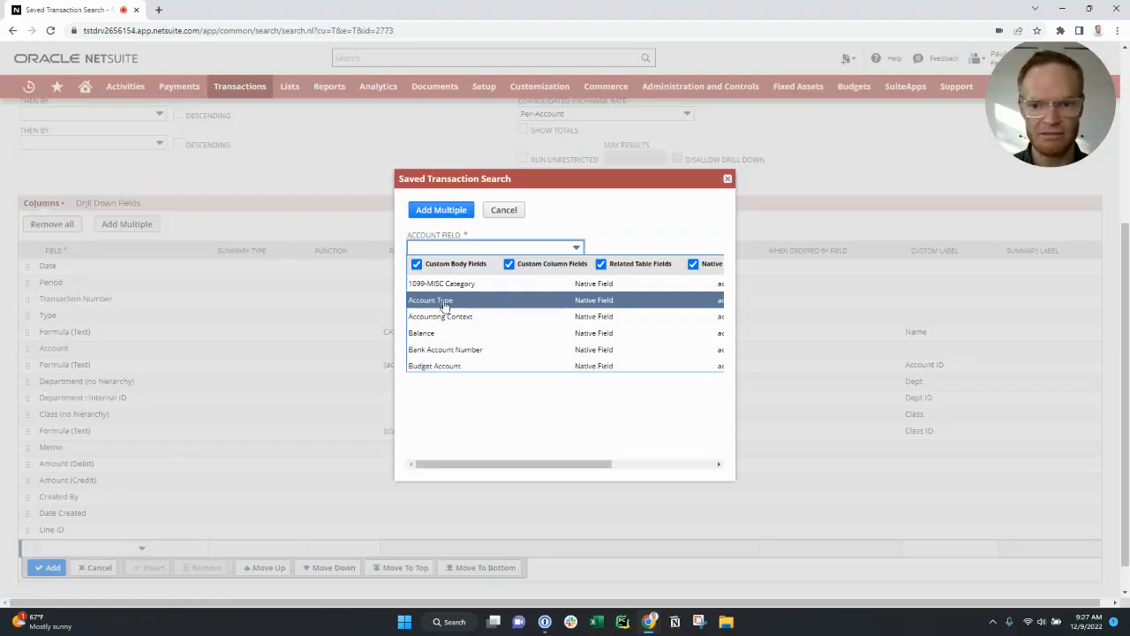
{"action": "left_click", "coordinate": [446, 305]}
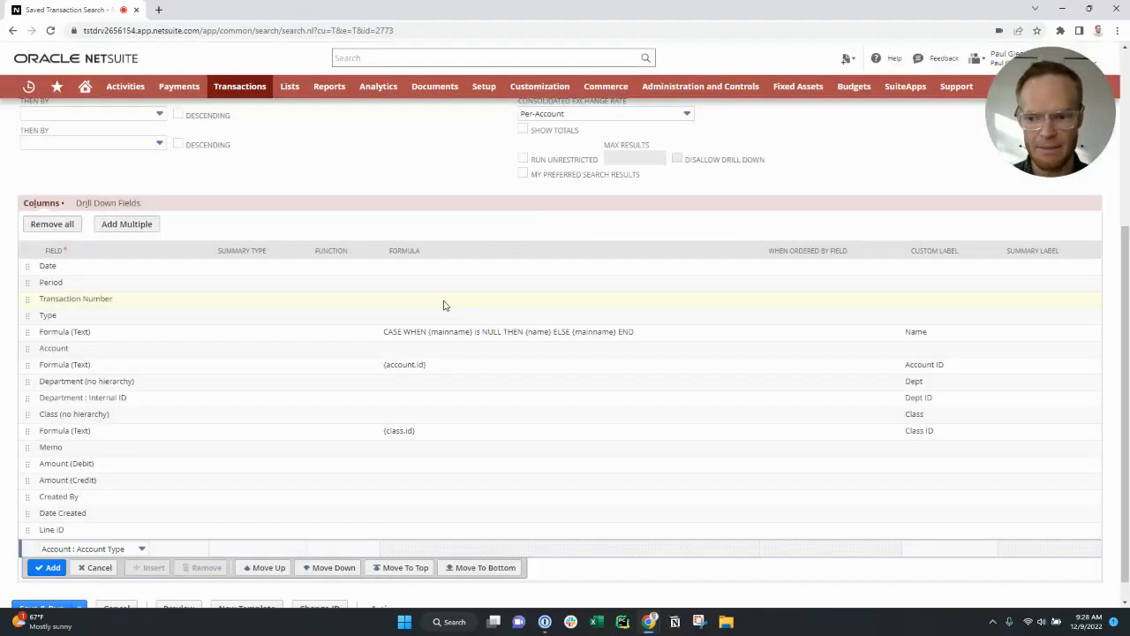
{"action": "left_click", "coordinate": [64, 570]}
{"action": "left_click", "coordinate": [90, 551]}
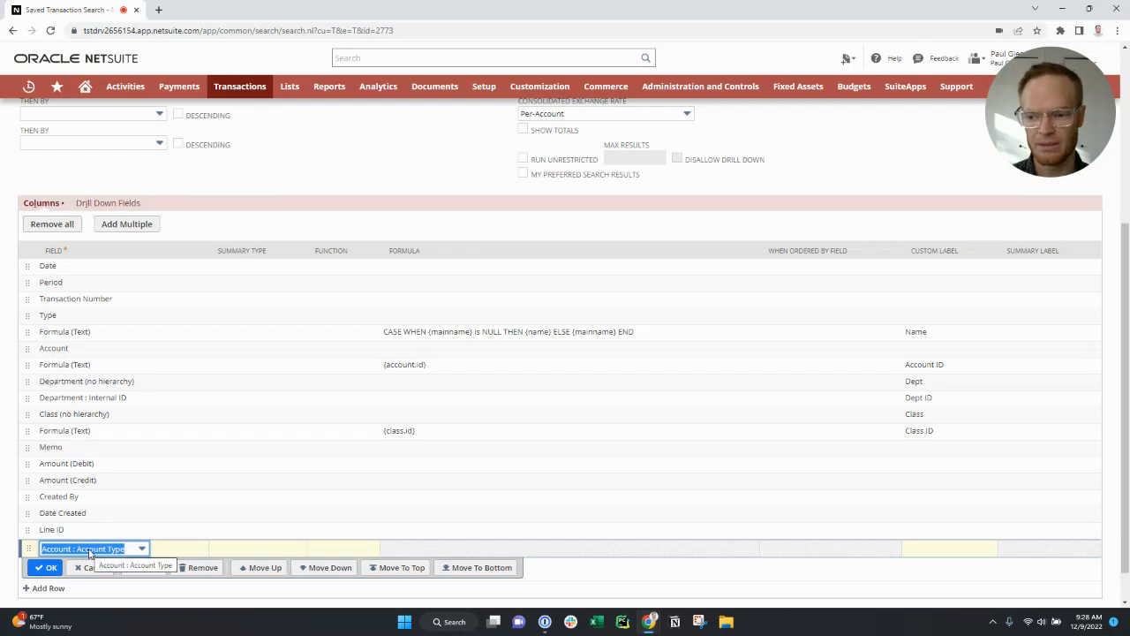
{"action": "left_click_drag", "start_coordinate": [27, 549], "coordinate": [48, 380]}
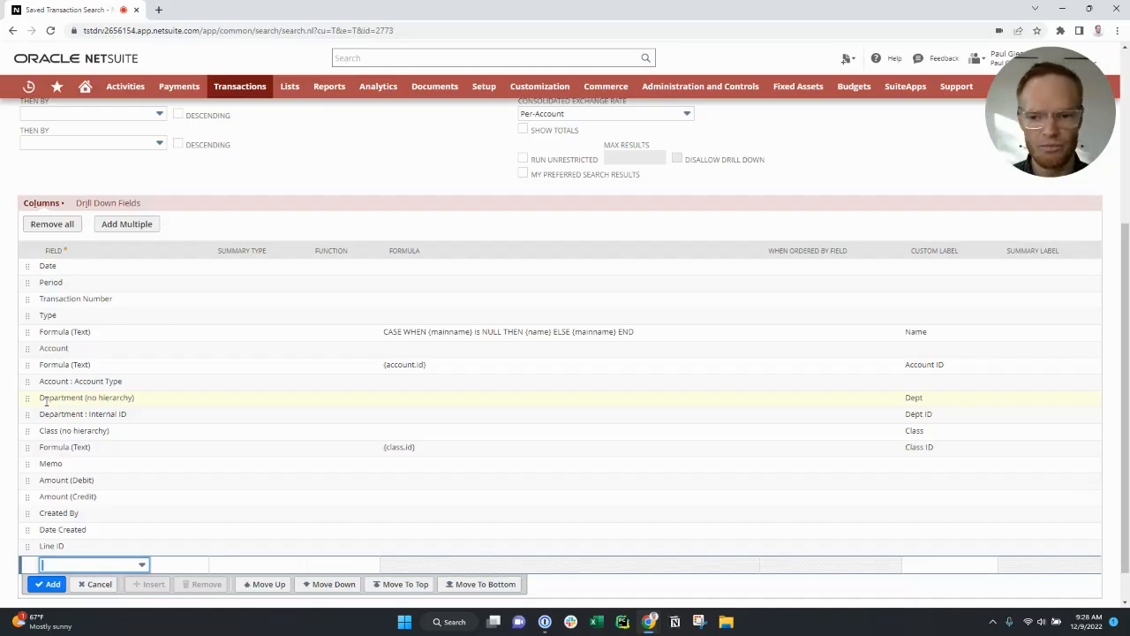
- Add State/Province from the related Vendor fields as a new results column
{"action": "left_click", "coordinate": [104, 569]}
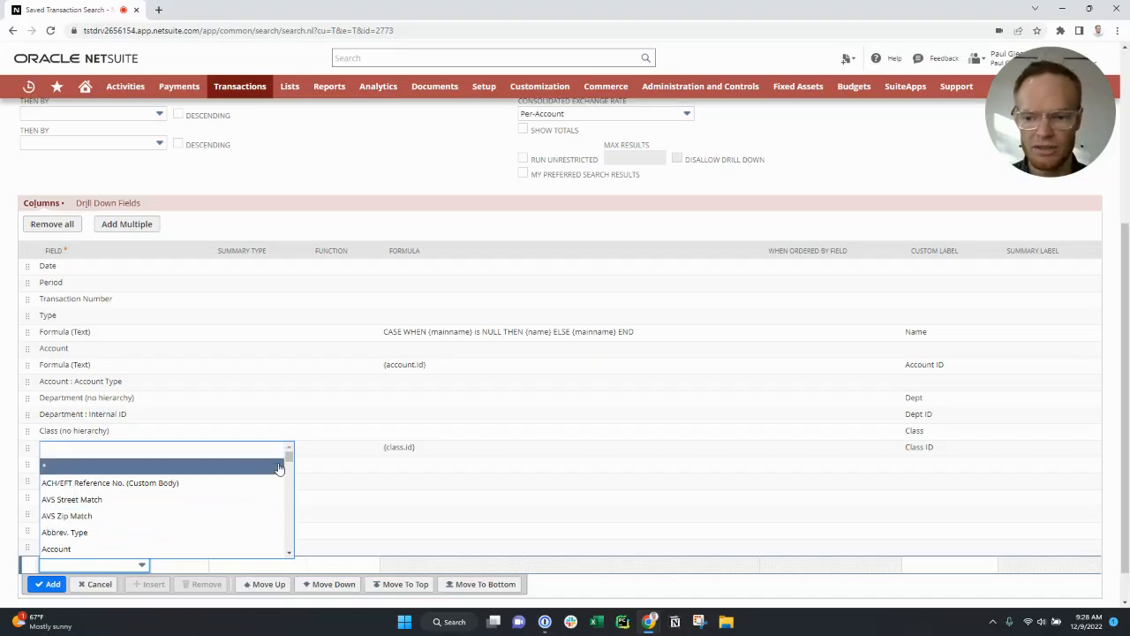
{"action": "left_click_drag", "start_coordinate": [288, 460], "coordinate": [295, 553]}
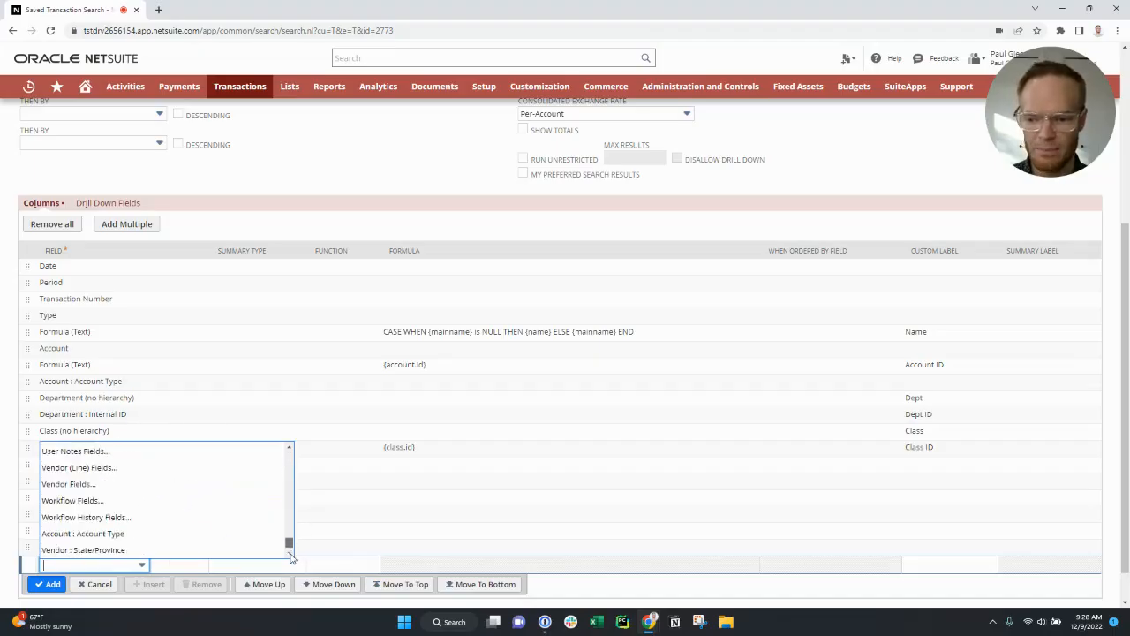
{"action": "left_click", "coordinate": [104, 484]}
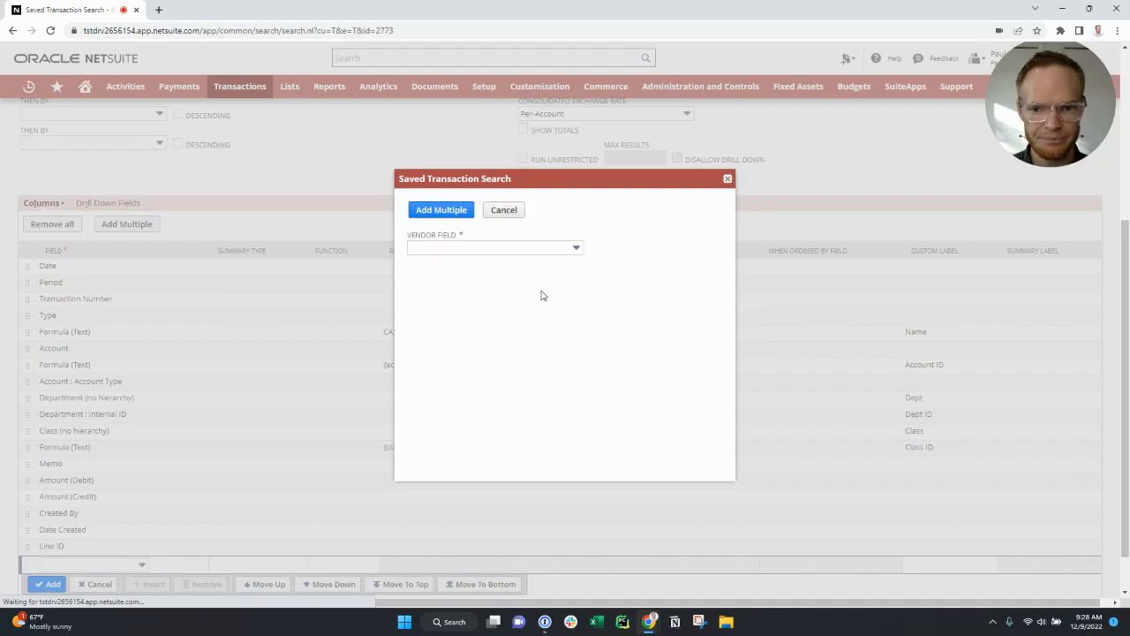
{"action": "left_click", "coordinate": [535, 248]}
{"action": "scroll", "coordinate": [520, 323], "scroll_direction": "down", "scroll_amount": 20}
{"action": "scroll", "coordinate": [517, 328], "scroll_direction": "down", "scroll_amount": 15}
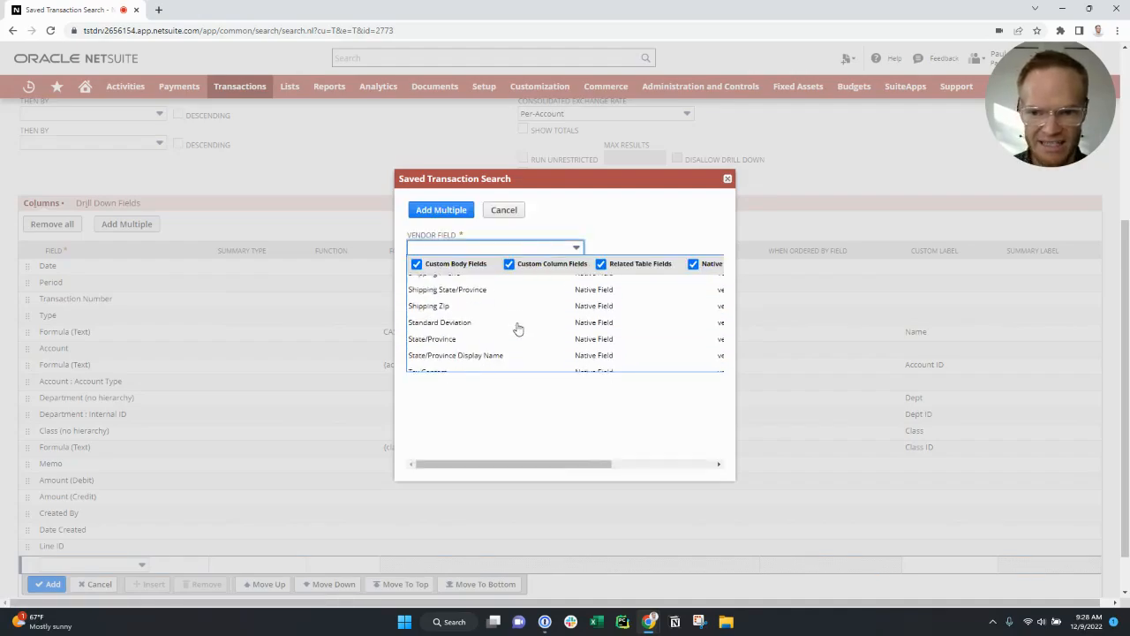
{"action": "scroll", "coordinate": [517, 329], "scroll_direction": "up", "scroll_amount": 8}
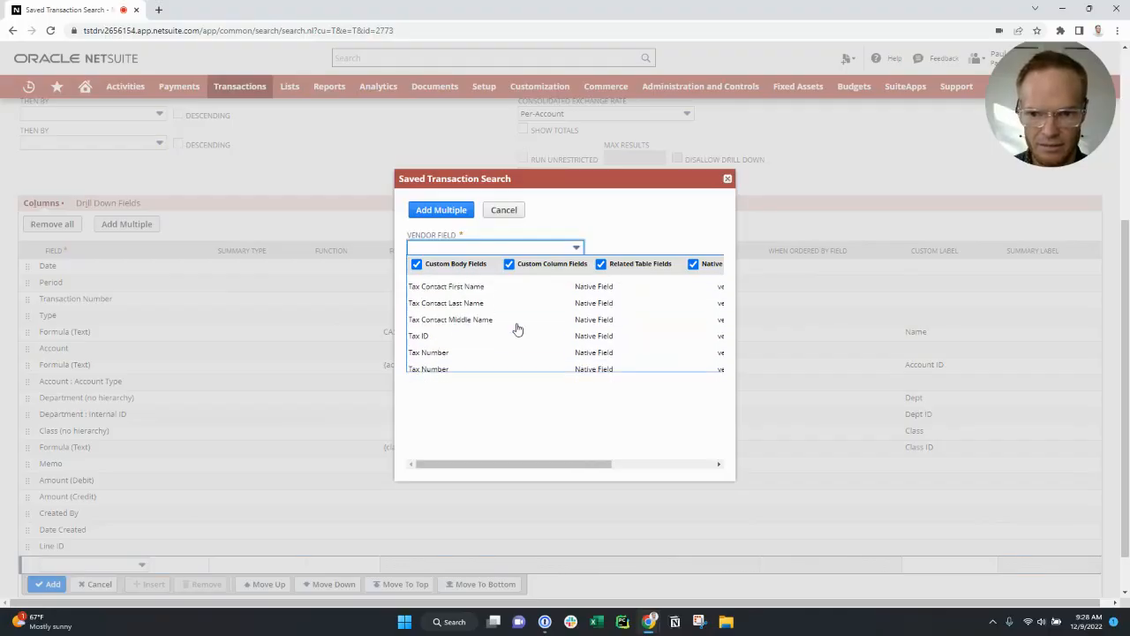
{"action": "left_click", "coordinate": [444, 349]}
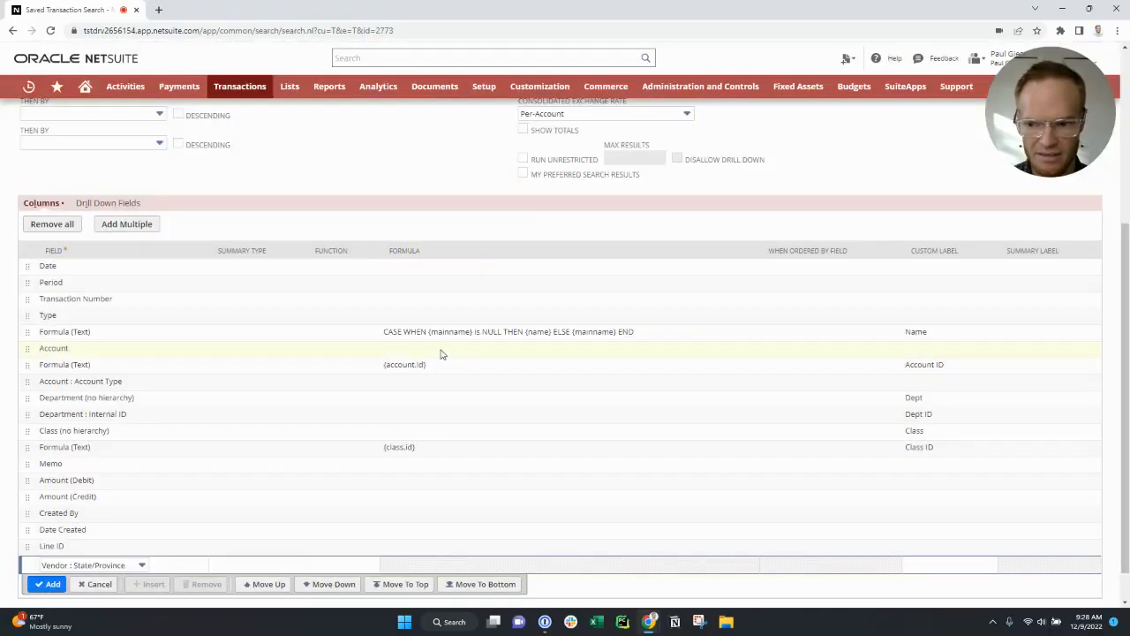
{"action": "left_click", "coordinate": [47, 584]}
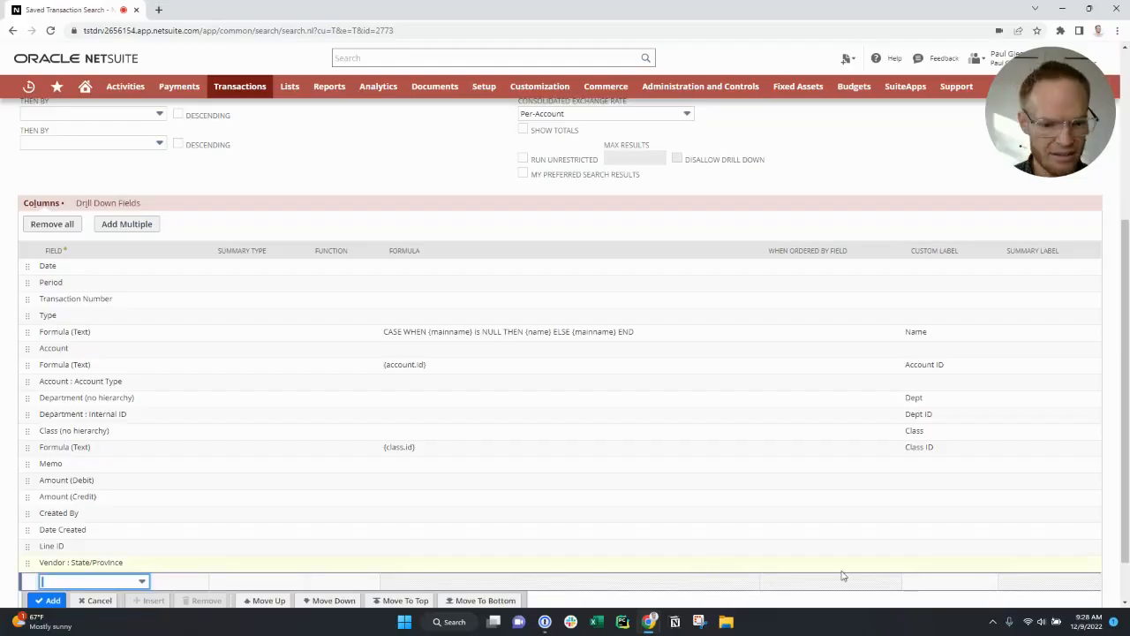
- Give the Vendor : State/Province column the custom label "Vendor State" and move it directly below the Name formula column
{"action": "left_click", "coordinate": [925, 564]}
{"action": "type", "text": "Vendor State"}
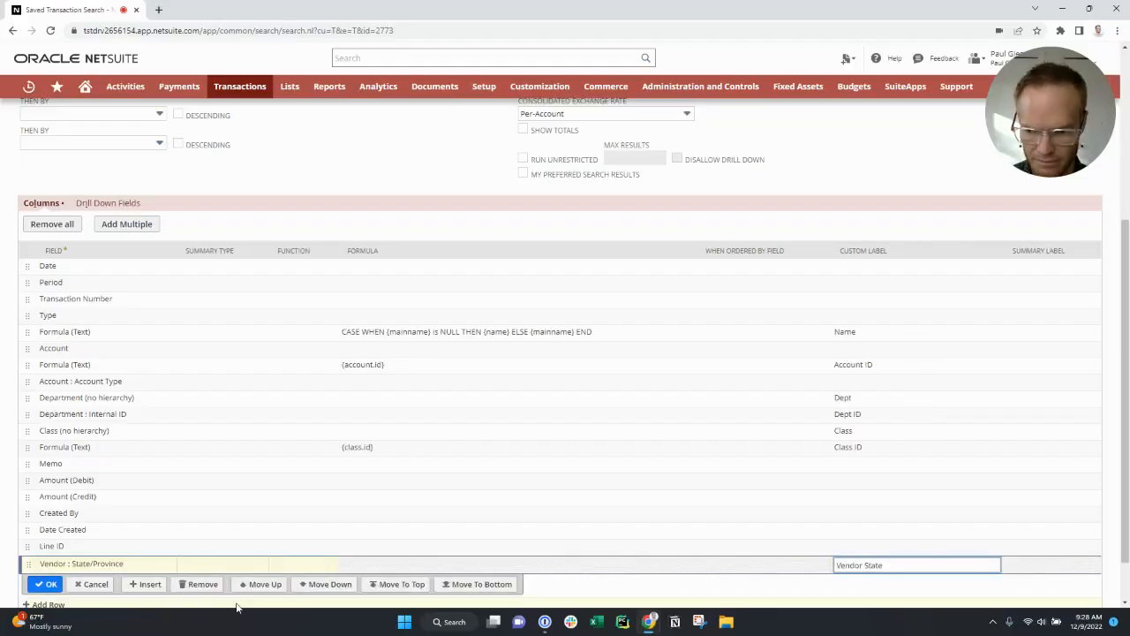
{"action": "left_click", "coordinate": [46, 583]}
{"action": "left_click", "coordinate": [84, 563]}
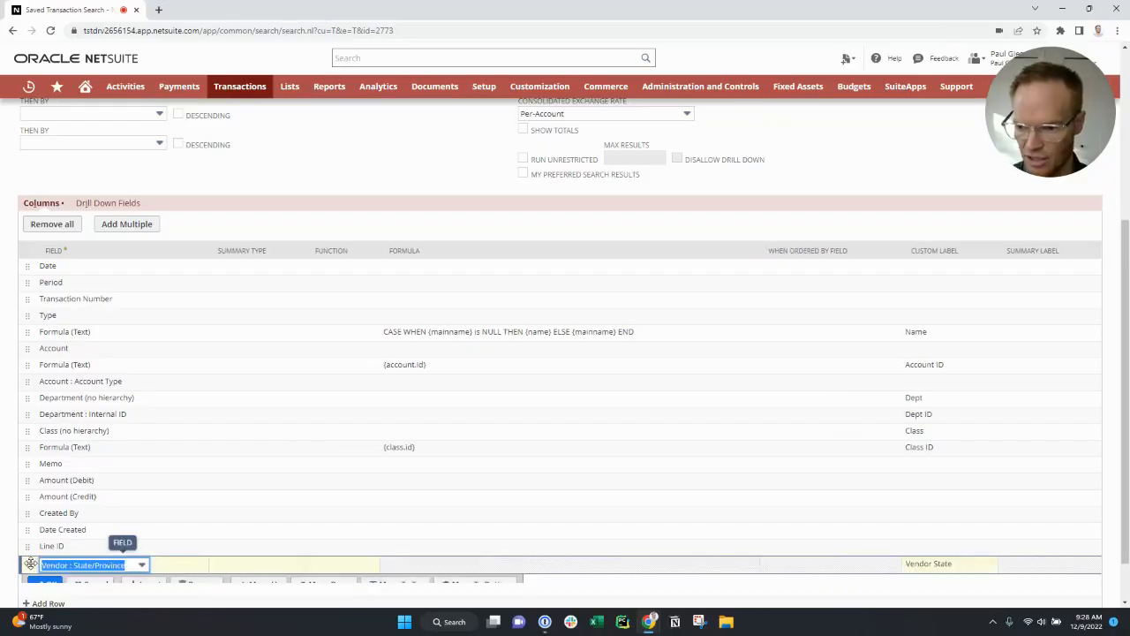
{"action": "left_click_drag", "start_coordinate": [63, 429], "coordinate": [84, 352]}
{"action": "left_click", "coordinate": [44, 369]}
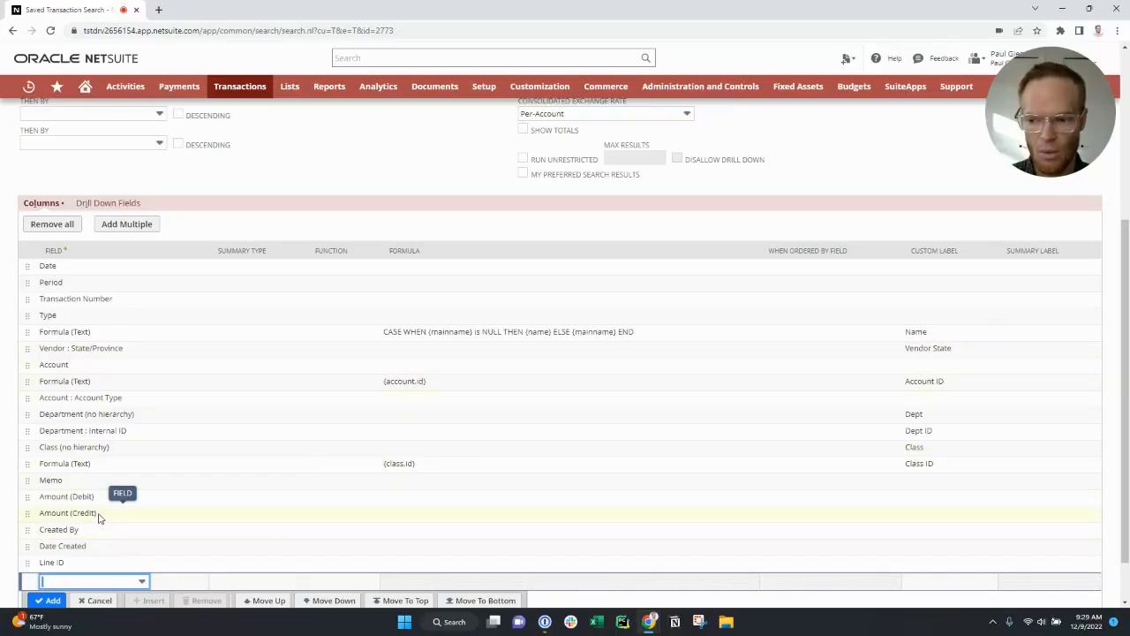
- Examine the different Amount fields available for a new results column without adding one
{"action": "left_click", "coordinate": [96, 583]}
{"action": "scroll", "coordinate": [133, 512], "scroll_direction": "down", "scroll_amount": 3}
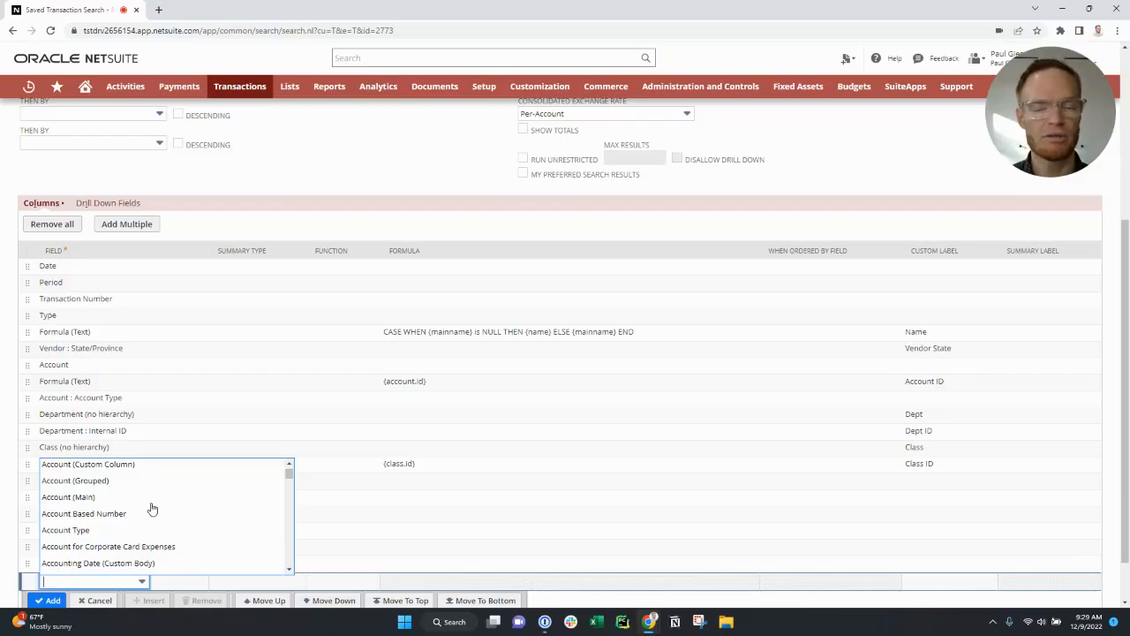
{"action": "scroll", "coordinate": [152, 510], "scroll_direction": "down", "scroll_amount": 6}
{"action": "scroll", "coordinate": [141, 521], "scroll_direction": "up", "scroll_amount": 3}
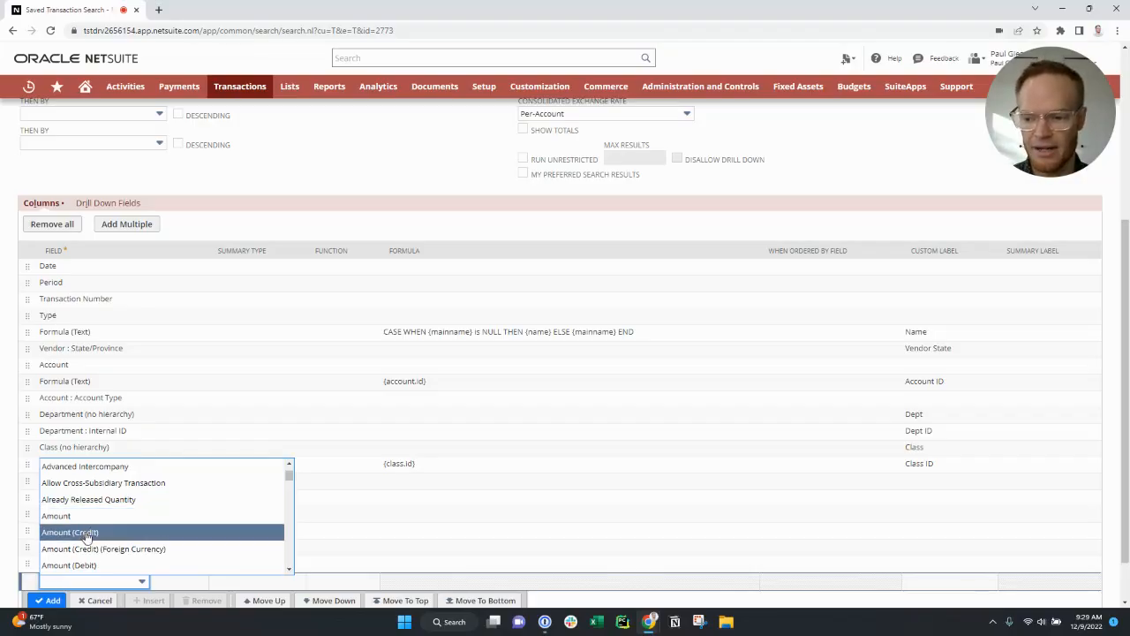
{"action": "scroll", "coordinate": [88, 517], "scroll_direction": "down", "scroll_amount": 1}
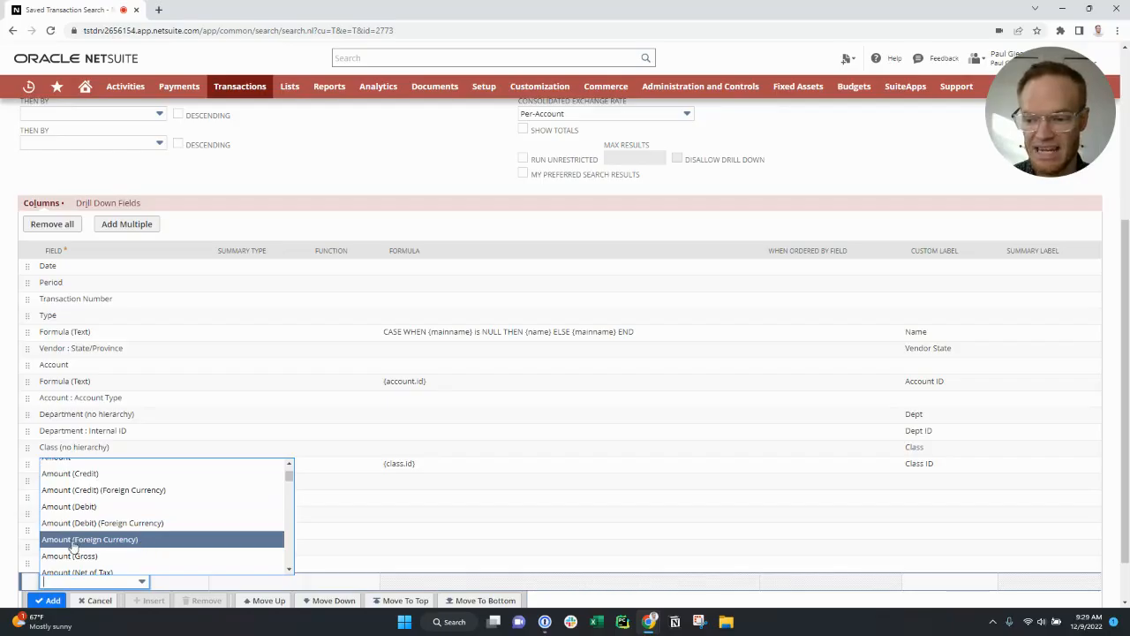
{"action": "scroll", "coordinate": [113, 549], "scroll_direction": "down", "scroll_amount": 1}
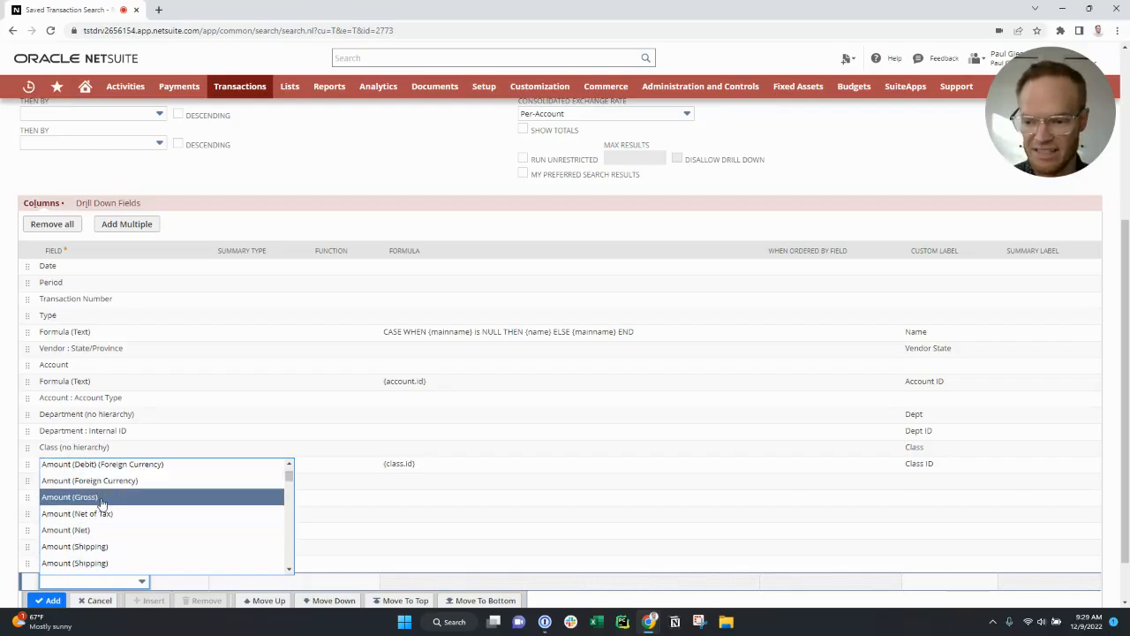
{"action": "scroll", "coordinate": [104, 540], "scroll_direction": "down", "scroll_amount": 1}
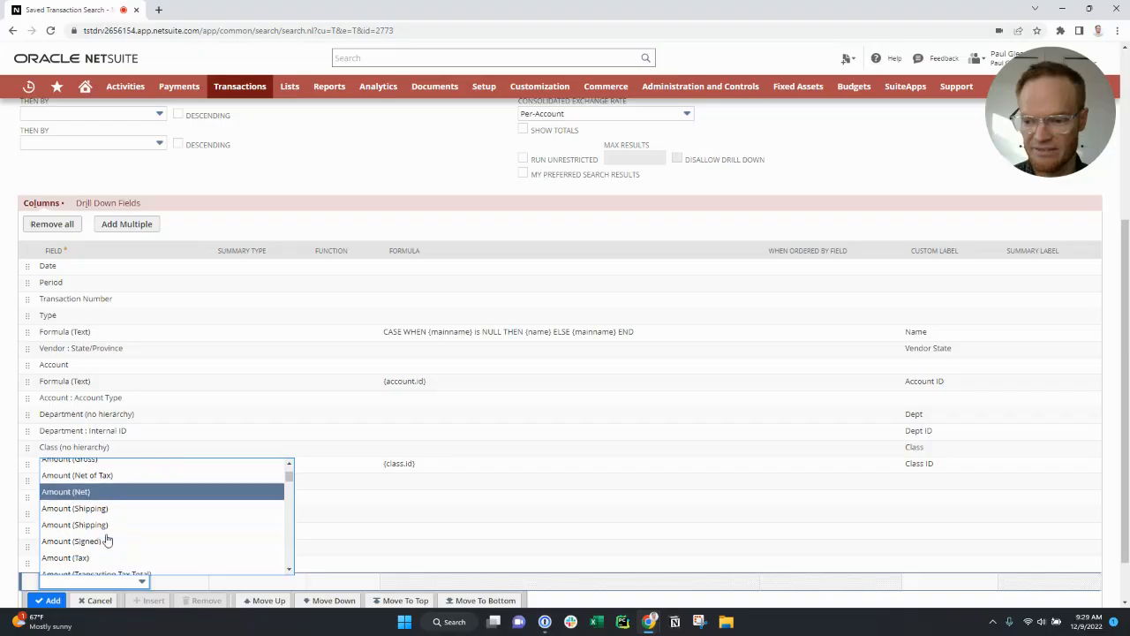
{"action": "scroll", "coordinate": [106, 547], "scroll_direction": "down", "scroll_amount": 1}
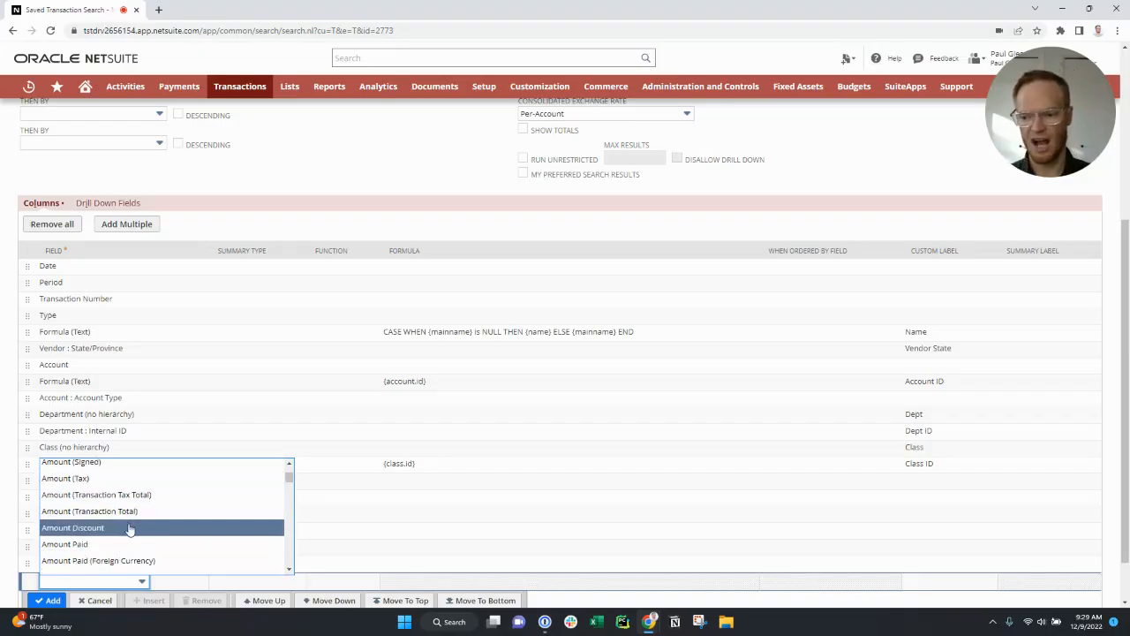
{"action": "scroll", "coordinate": [121, 542], "scroll_direction": "down", "scroll_amount": 1}
{"action": "key", "text": "Down"}
{"action": "key", "text": "Down"}
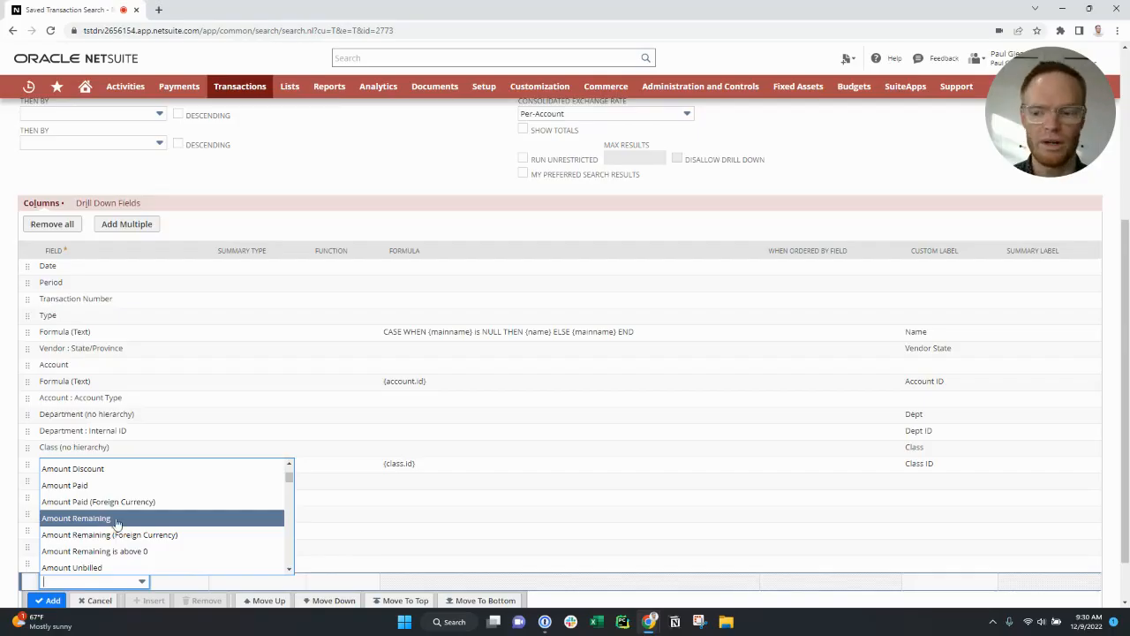
{"action": "left_click", "coordinate": [128, 584]}
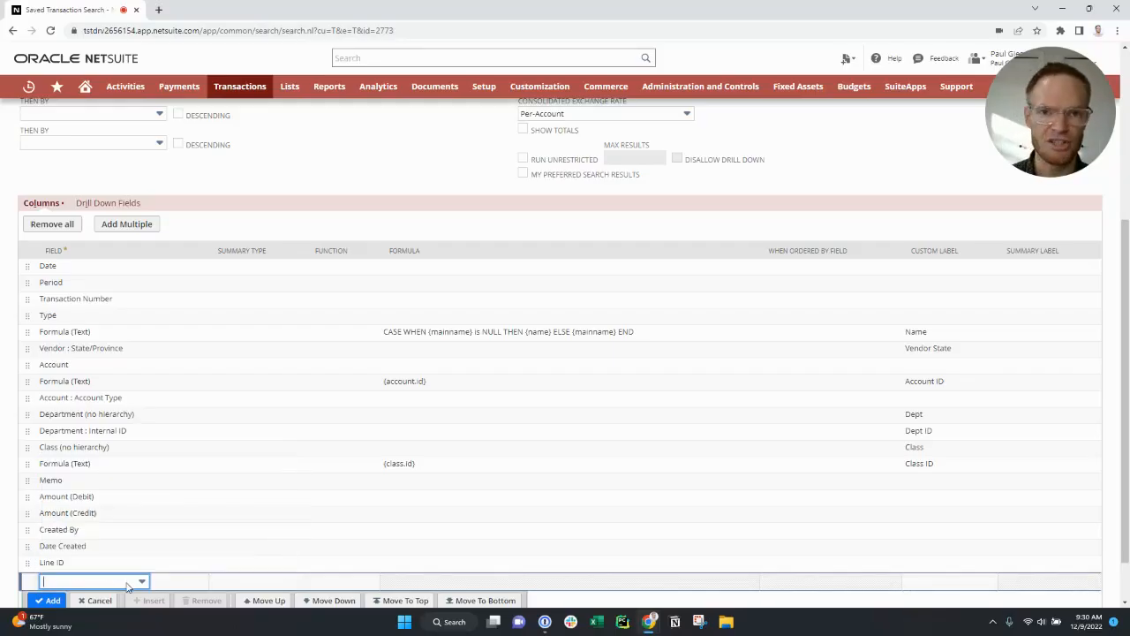